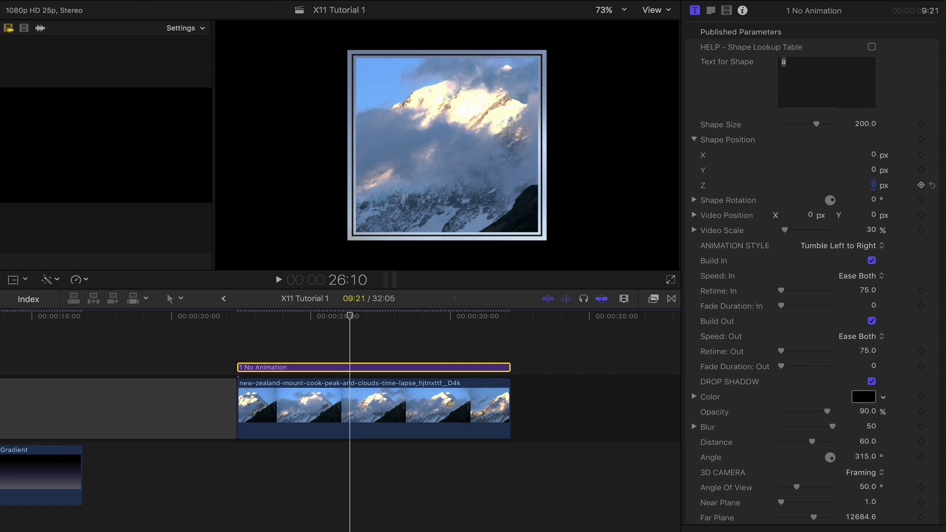
Push the framed mountain image back, try X, Y and Z rotation, then reset to zero.
left_click_drag(874, 185, 878, 188)
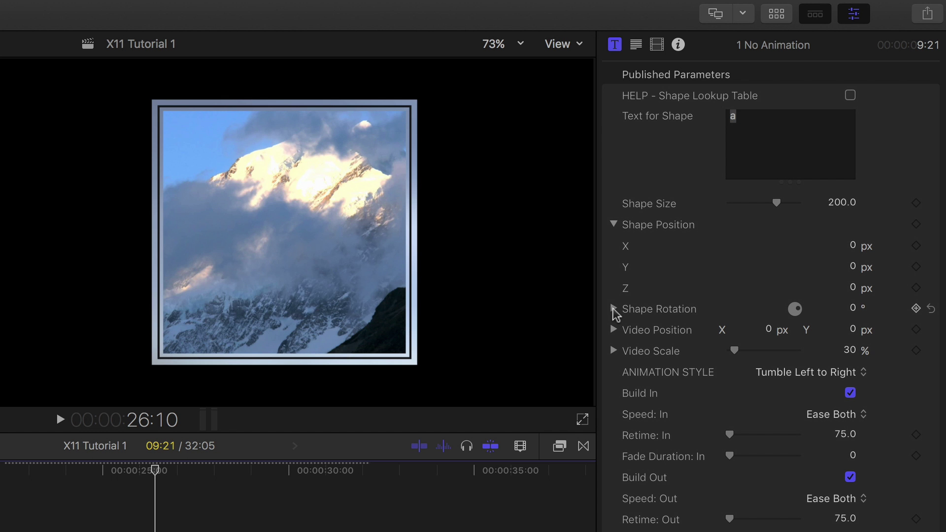
left_click(614, 309)
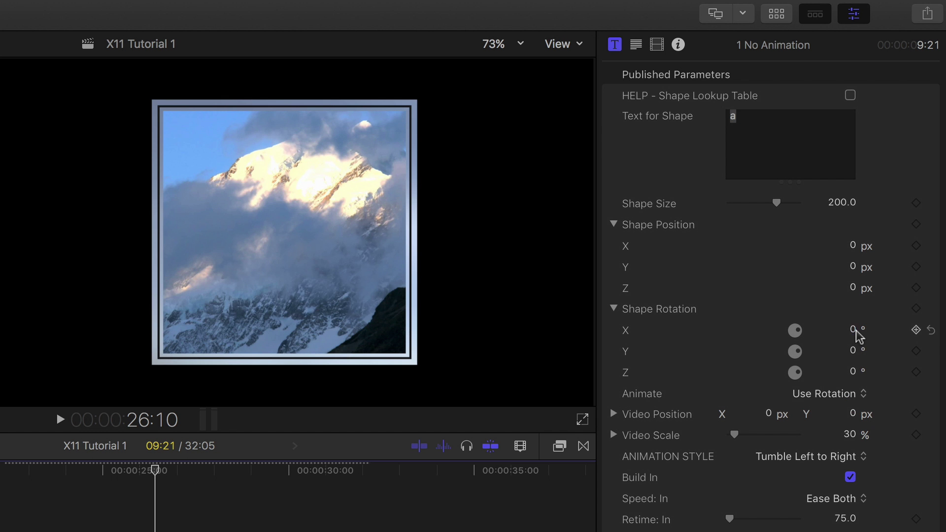
mouse_move(854, 330)
left_mouse_down()
mouse_move(858, 369)
mouse_move(853, 350)
mouse_move(796, 377)
left_mouse_up()
left_click_drag(856, 371, 856, 375)
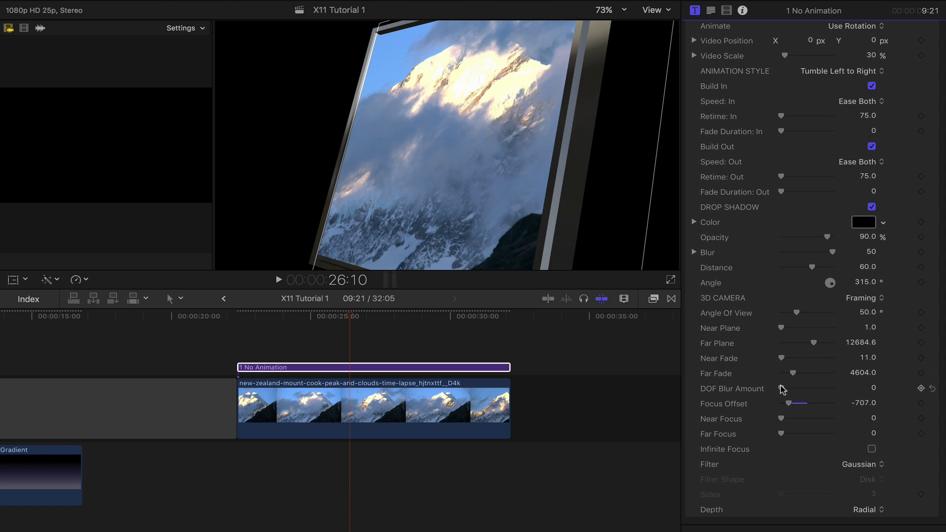
Raise the depth-of-field blur to 52 and shift the camera's focus offset.
left_click_drag(782, 389, 812, 387)
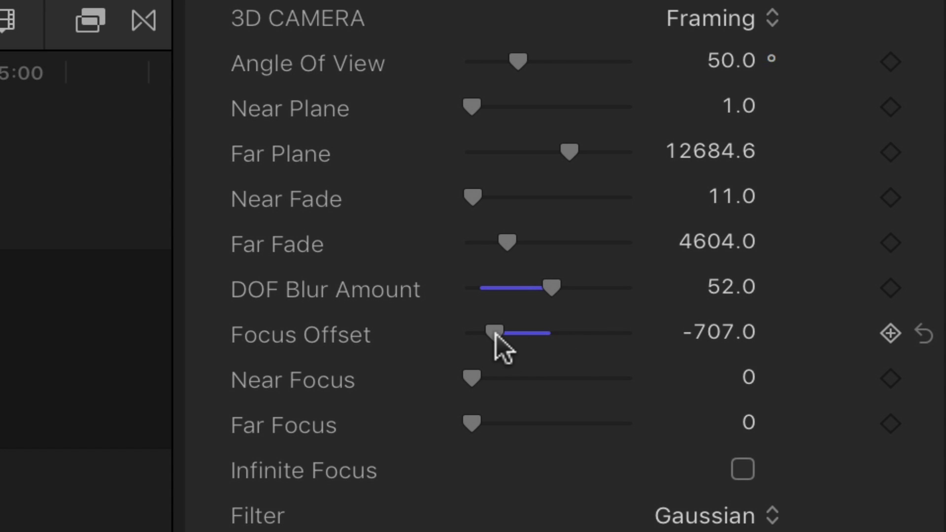
mouse_move(470, 334)
left_mouse_down()
mouse_move(815, 406)
mouse_move(782, 406)
mouse_move(792, 405)
left_mouse_up()
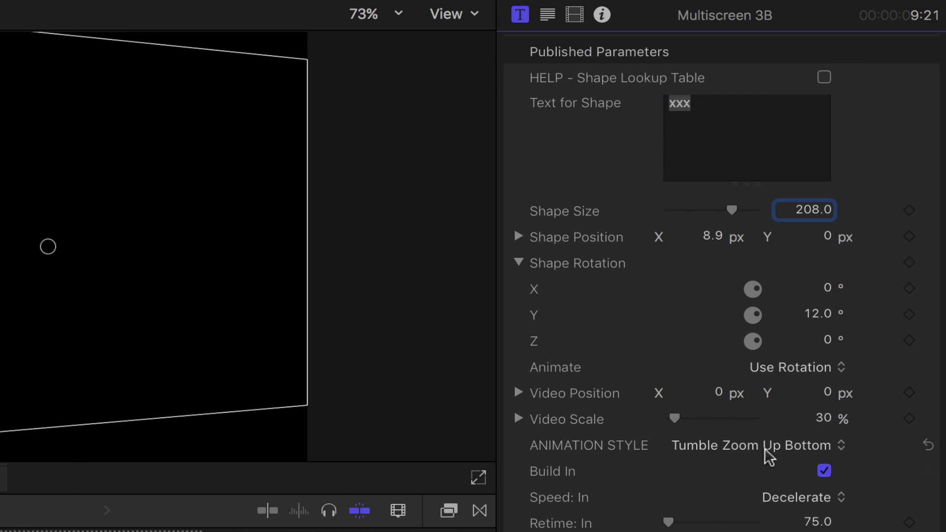
Browse the animation styles, then preview the three tumbling panels and the ending near 30:24.
left_click(767, 456)
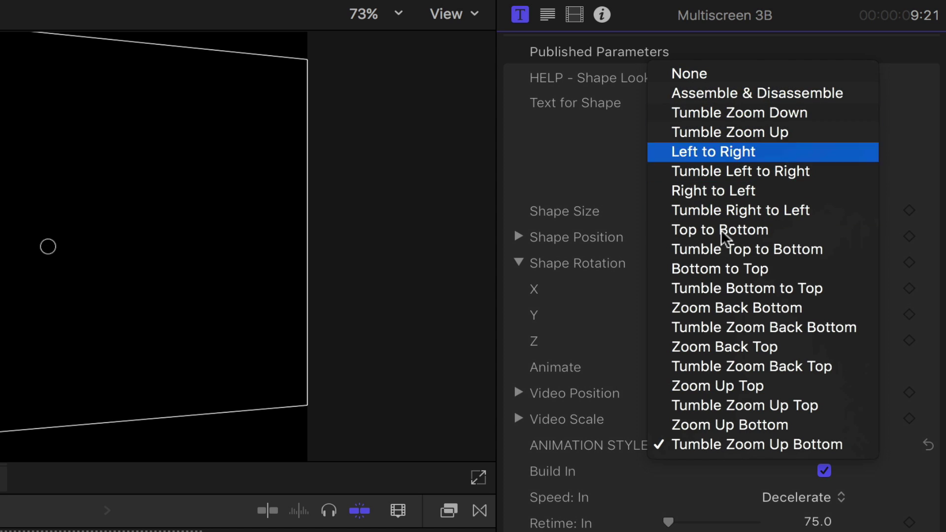
key("Escape")
key("space")
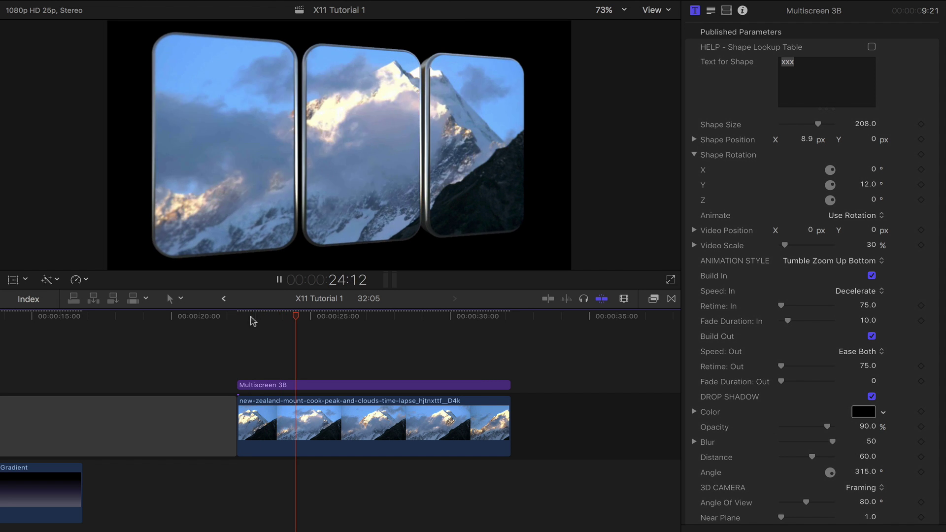
key("space")
left_click(477, 317)
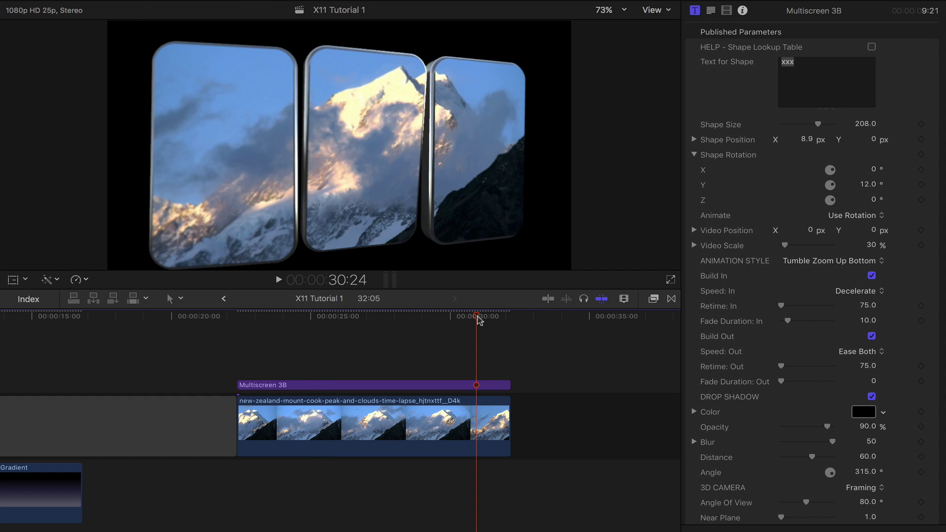
key("space")
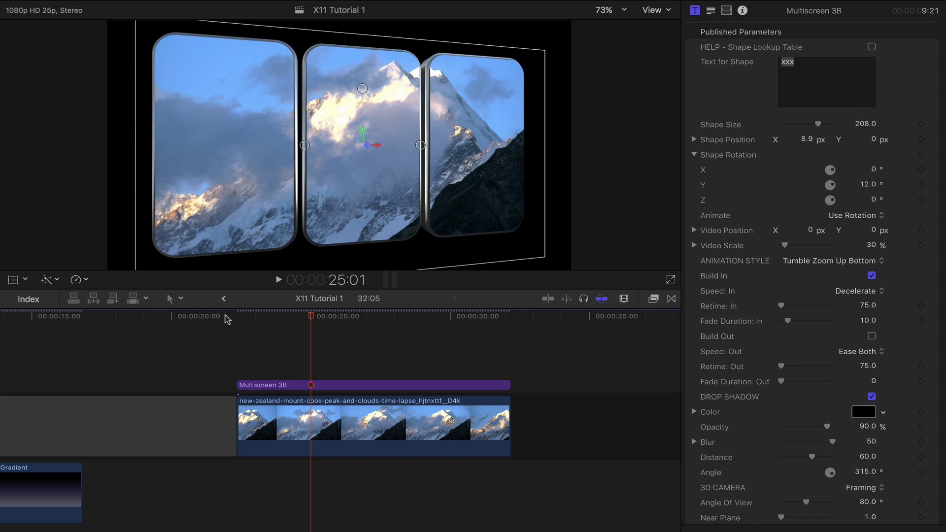
Play the title from just before its start to confirm the panels only tumble in.
left_click(226, 316)
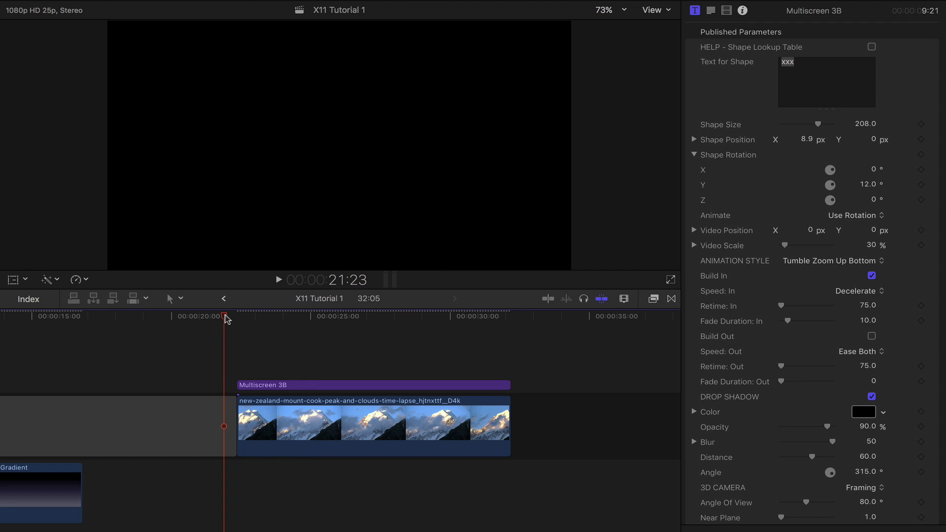
key("space")
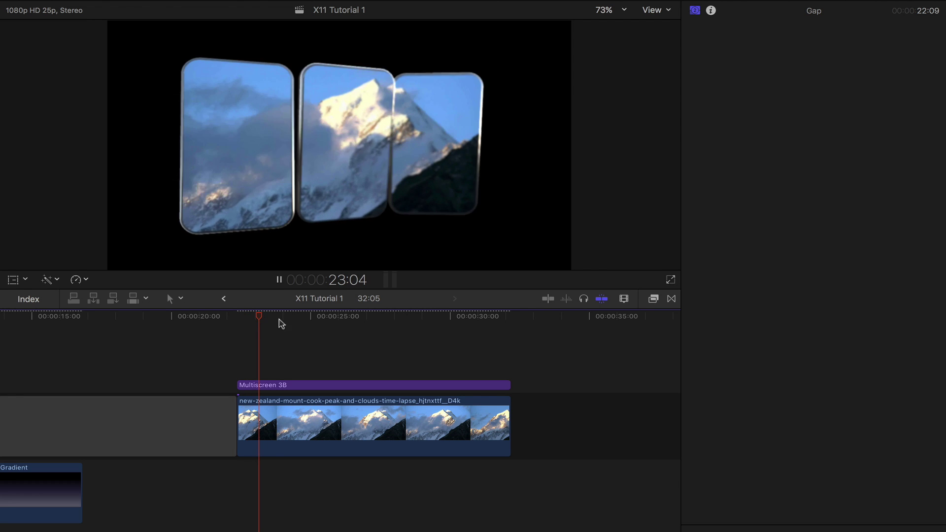
Move the playhead into the Multiscreen 10C Curved title and set fade-in duration to 20.07.
left_click(445, 317)
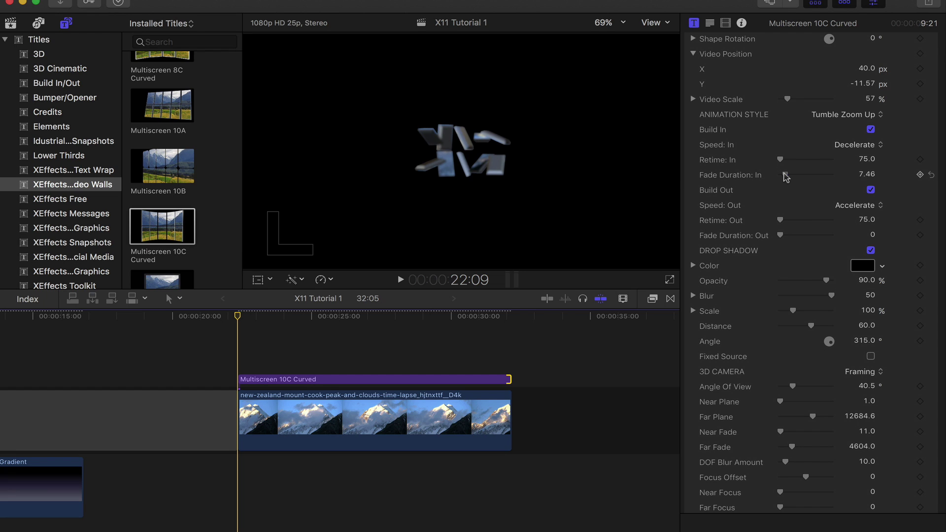
left_click_drag(786, 176, 789, 177)
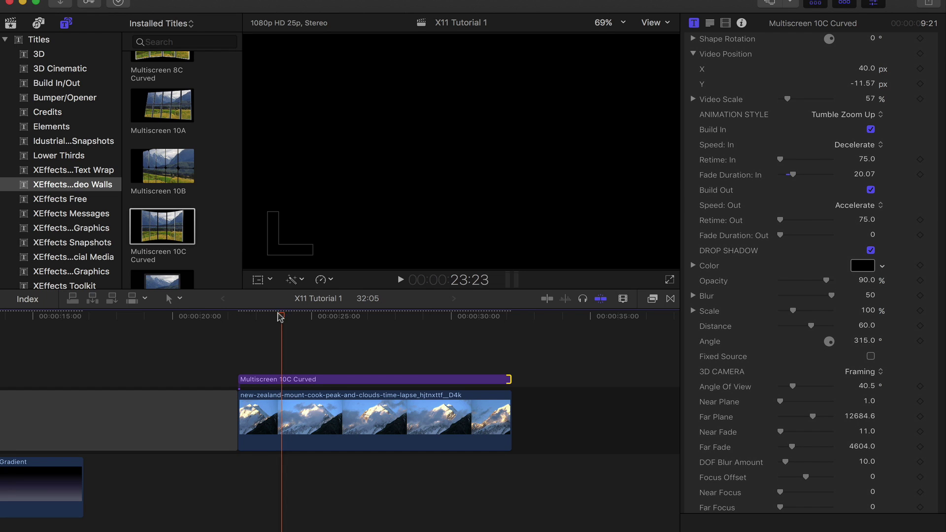